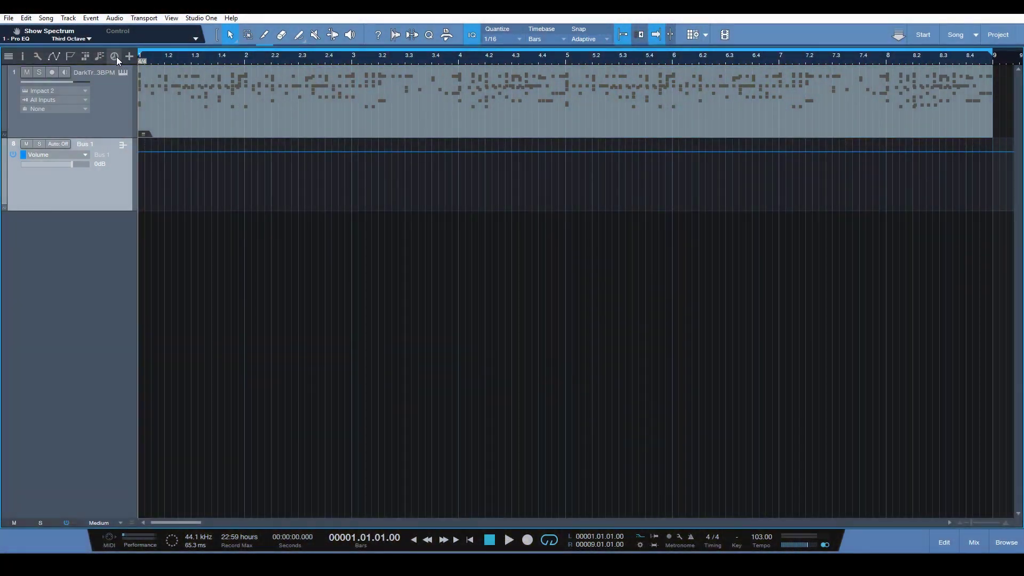
Show the tempo track, which sits as a flat line at 103 BPM across the song.
{"action": "left_click", "coordinate": [114, 56]}
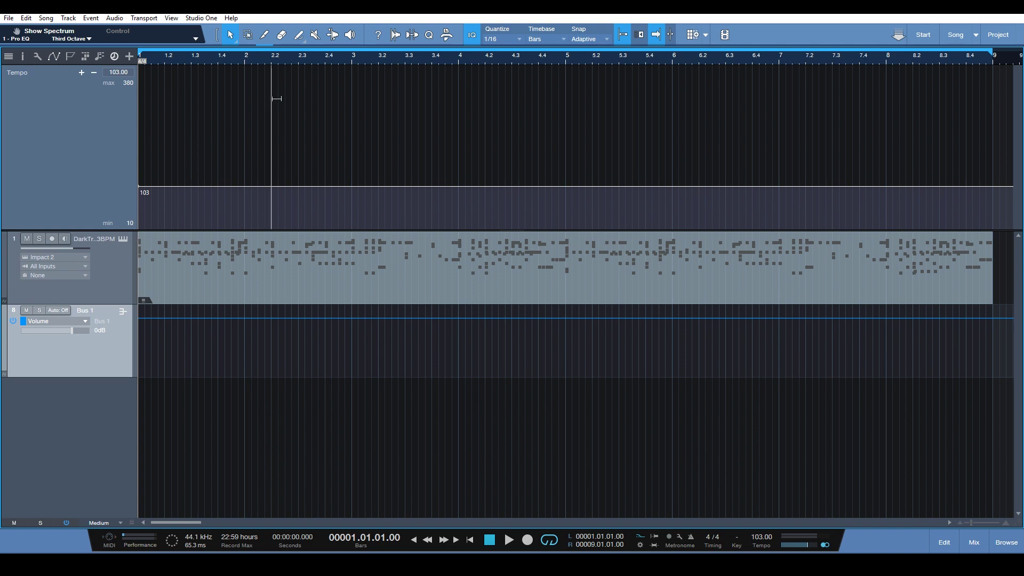
{"action": "left_click", "coordinate": [297, 41]}
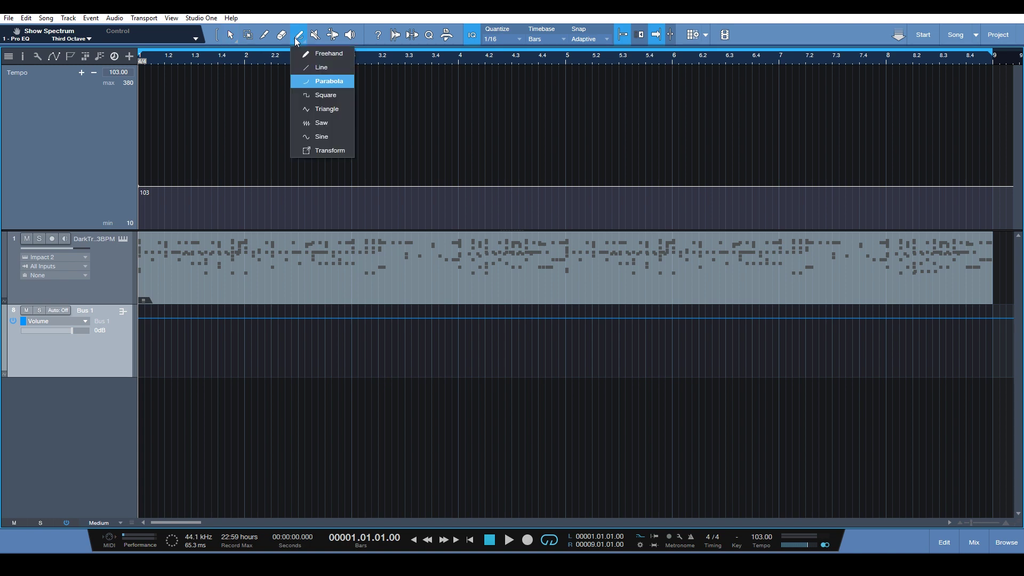
{"action": "left_click", "coordinate": [312, 54]}
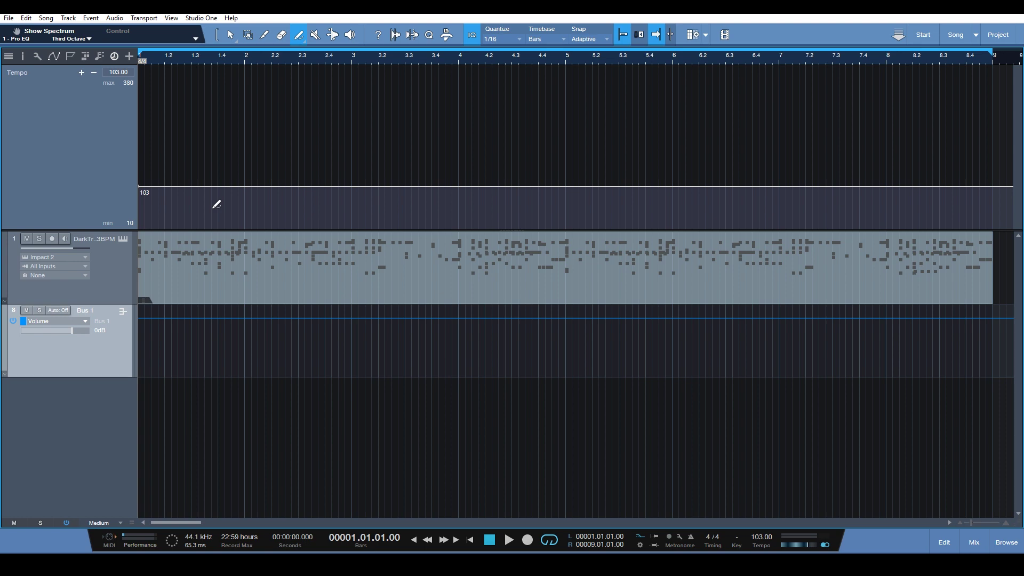
{"action": "key", "text": "space"}
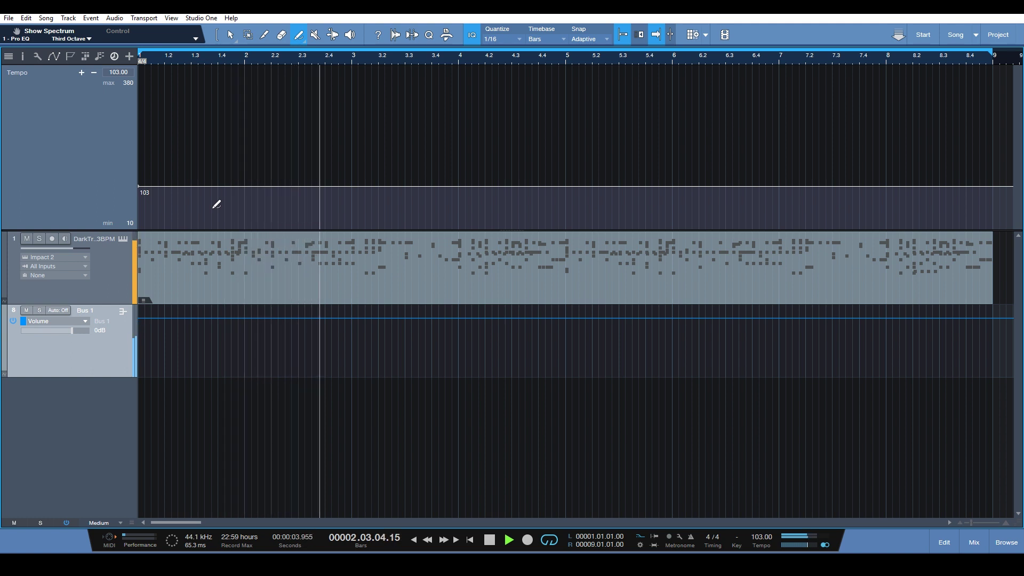
{"action": "key", "text": "space"}
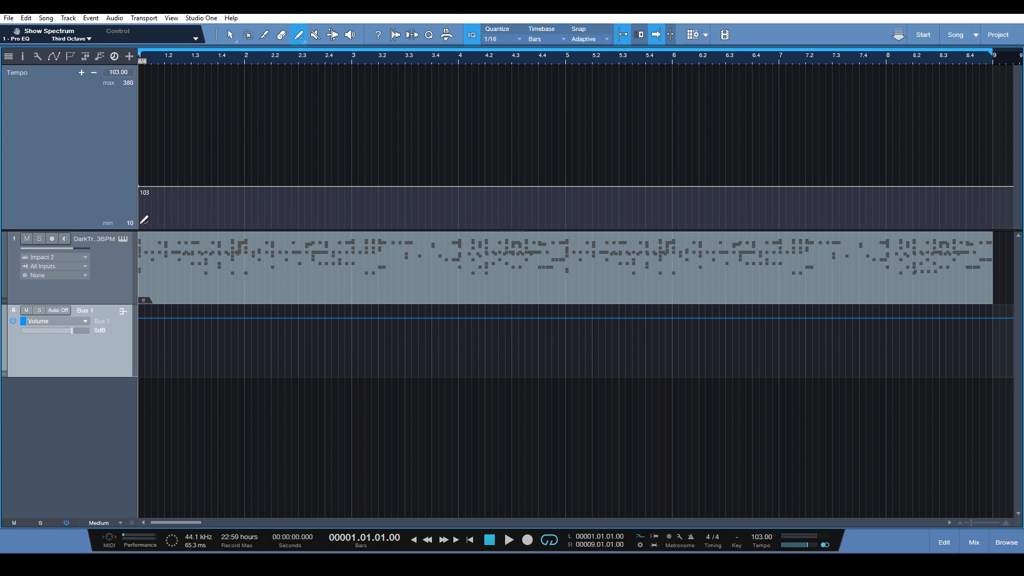
Paint a rising parabola at bar 1, then triangle waves across the song, denser between bars 1.4–2.3.
{"action": "left_click", "coordinate": [297, 37]}
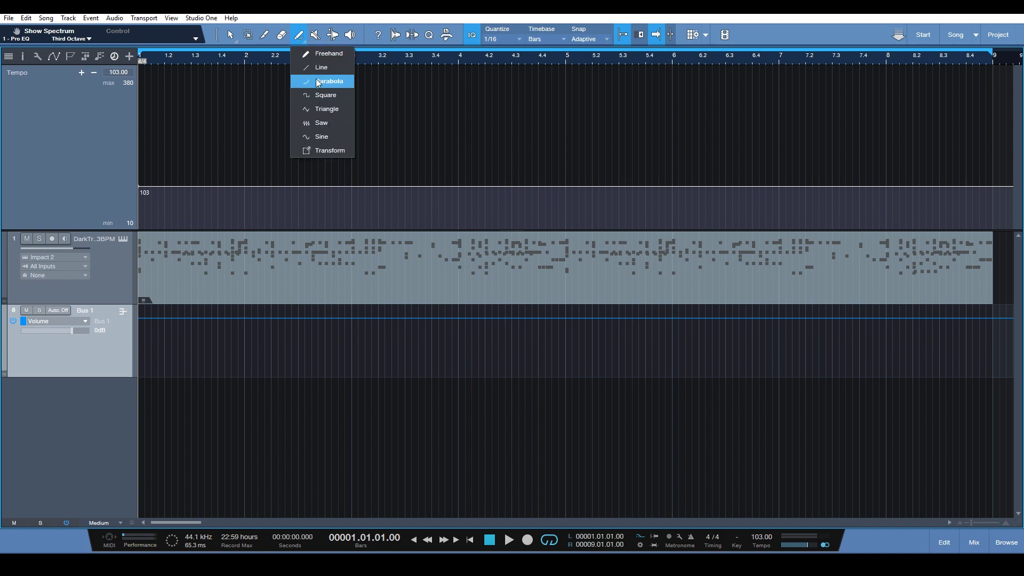
{"action": "left_click", "coordinate": [316, 80]}
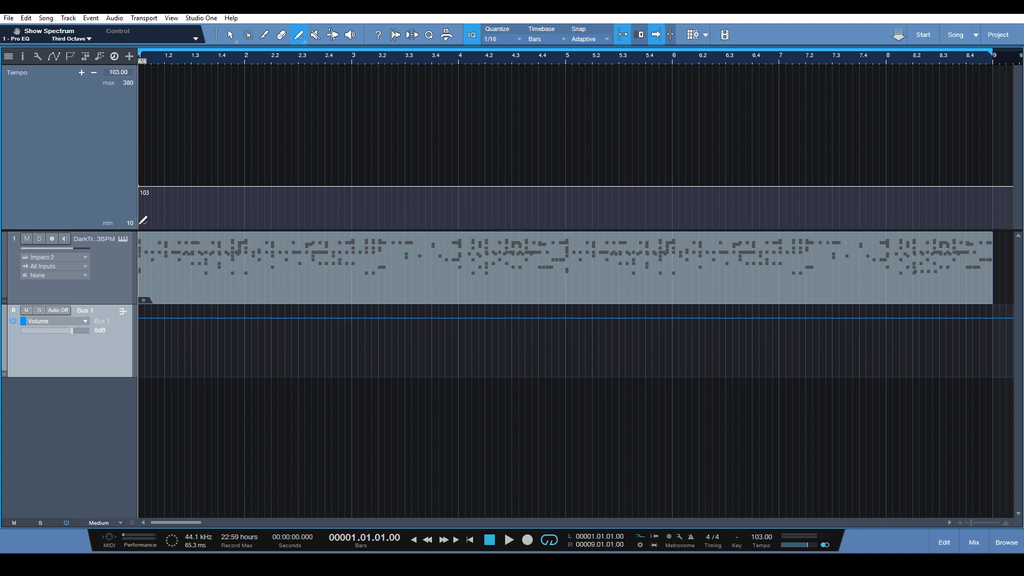
{"action": "mouse_move", "coordinate": [139, 223]}
{"action": "left_mouse_down"}
{"action": "mouse_move", "coordinate": [230, 216]}
{"action": "mouse_move", "coordinate": [164, 215]}
{"action": "left_mouse_up"}
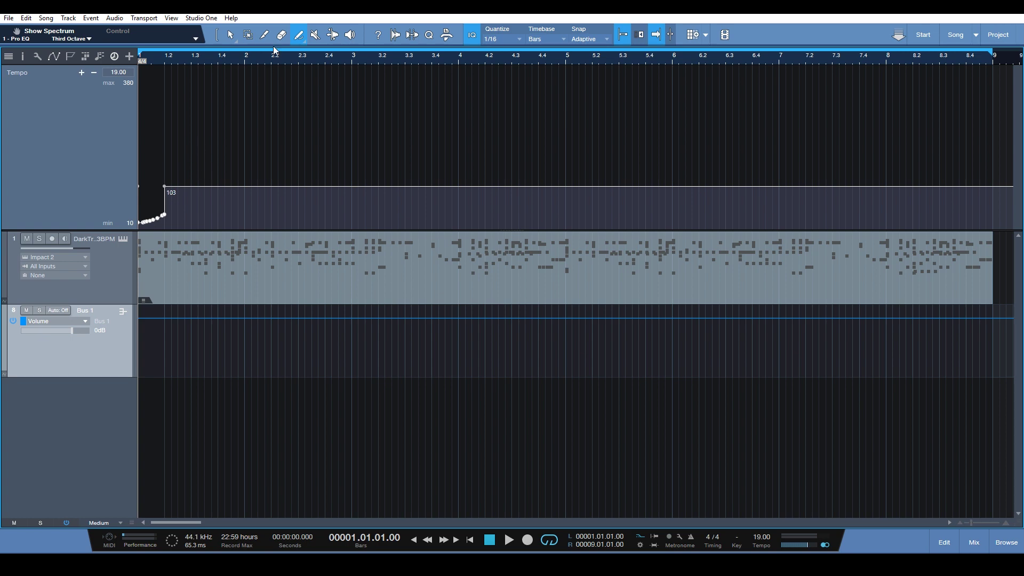
{"action": "left_click", "coordinate": [302, 39]}
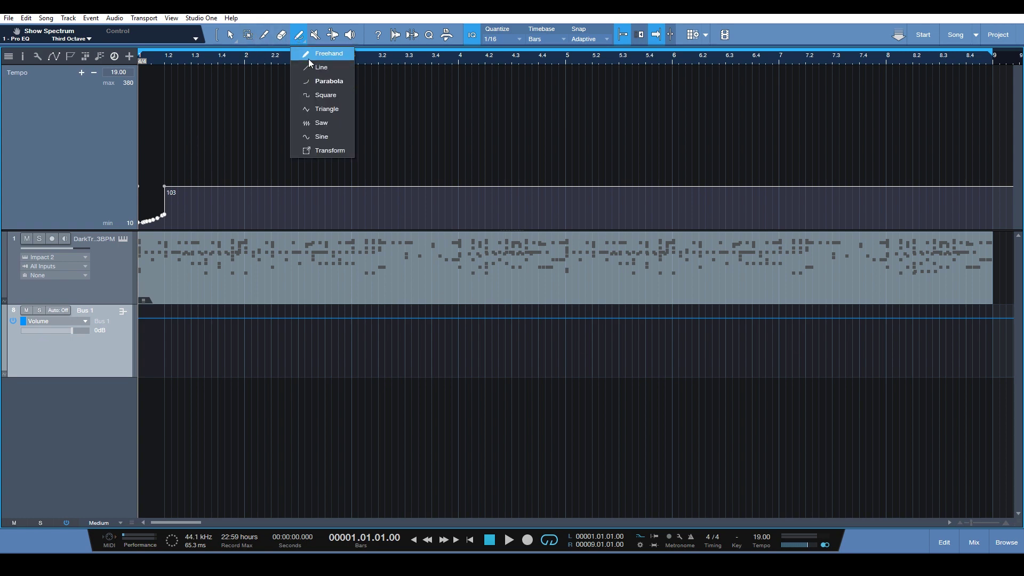
{"action": "left_click", "coordinate": [328, 108]}
{"action": "mouse_move", "coordinate": [165, 205]}
{"action": "left_mouse_down"}
{"action": "mouse_move", "coordinate": [269, 137]}
{"action": "mouse_move", "coordinate": [445, 114]}
{"action": "mouse_move", "coordinate": [590, 75]}
{"action": "mouse_move", "coordinate": [996, 72]}
{"action": "left_mouse_up"}
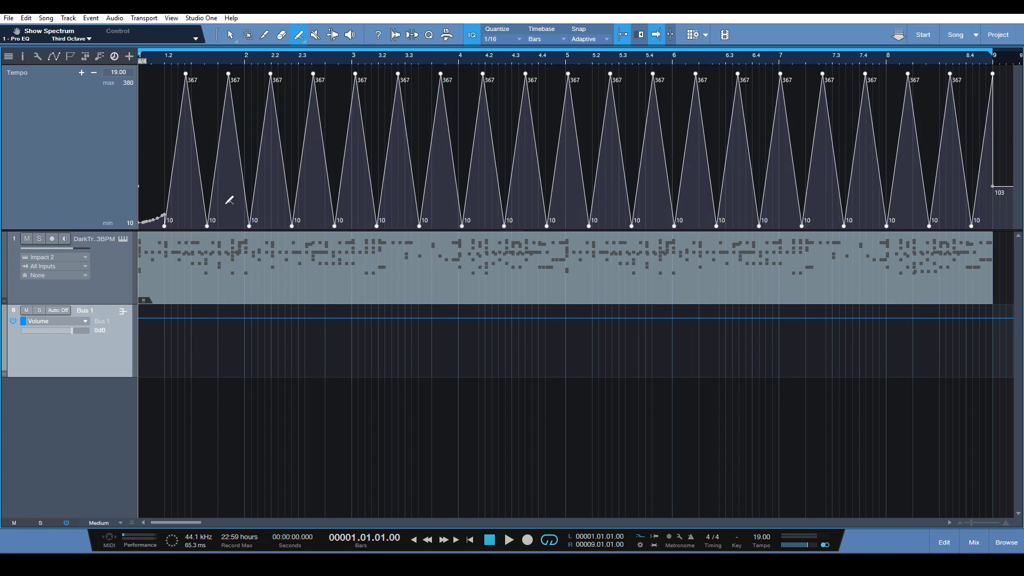
{"action": "mouse_move", "coordinate": [229, 200]}
{"action": "left_mouse_down"}
{"action": "mouse_move", "coordinate": [291, 137]}
{"action": "mouse_move", "coordinate": [300, 80]}
{"action": "left_mouse_up"}
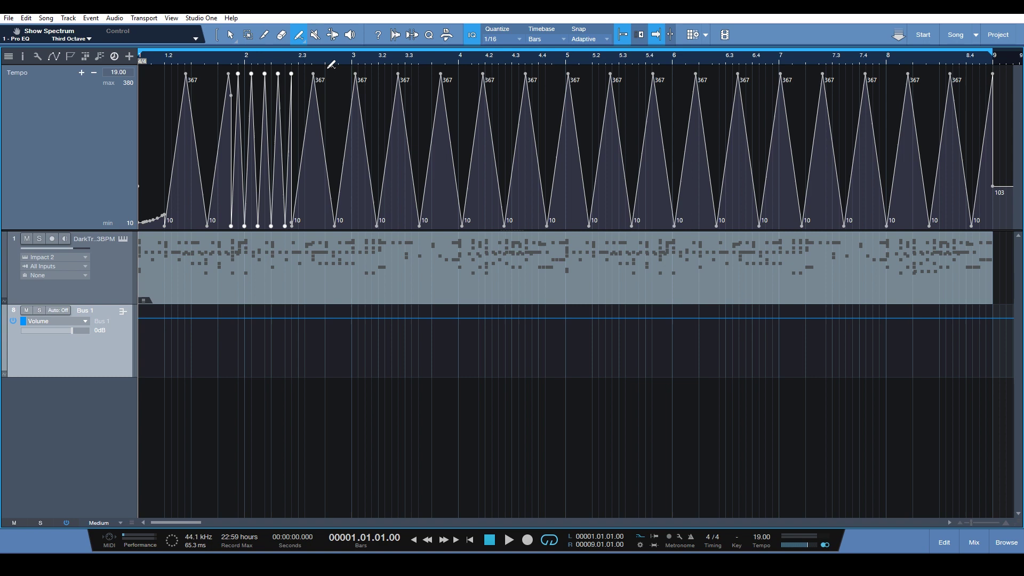
Paint a square tempo wave from bar 2.9, then parabola curves near bars 3.5, 6 and later.
{"action": "left_click", "coordinate": [300, 36]}
{"action": "left_click", "coordinate": [336, 120]}
{"action": "mouse_move", "coordinate": [336, 119]}
{"action": "left_mouse_down"}
{"action": "mouse_move", "coordinate": [359, 201]}
{"action": "mouse_move", "coordinate": [416, 206]}
{"action": "mouse_move", "coordinate": [451, 183]}
{"action": "mouse_move", "coordinate": [553, 183]}
{"action": "mouse_move", "coordinate": [567, 212]}
{"action": "mouse_move", "coordinate": [633, 216]}
{"action": "left_mouse_up"}
{"action": "left_click", "coordinate": [300, 37]}
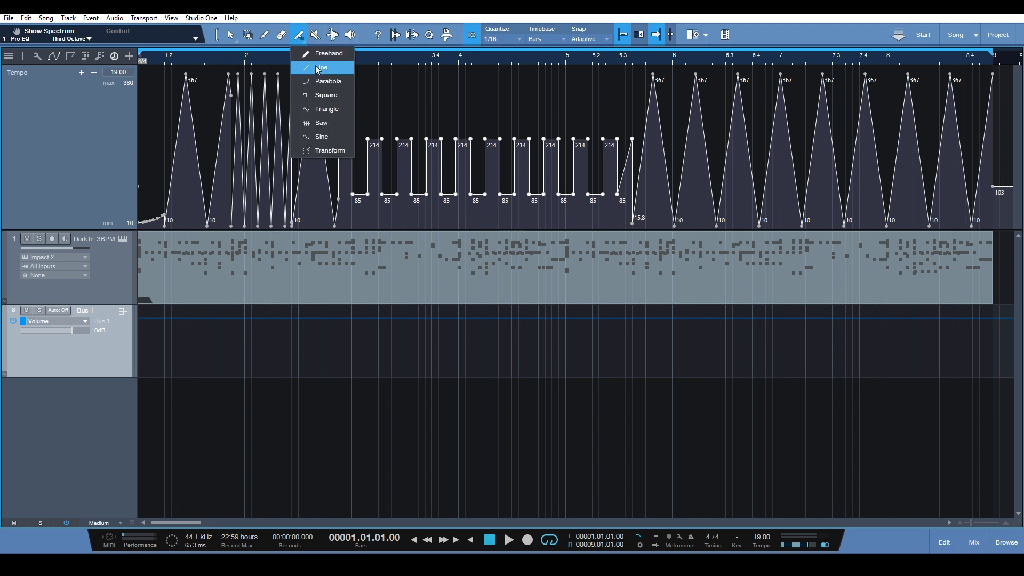
{"action": "left_click", "coordinate": [318, 69]}
{"action": "mouse_move", "coordinate": [665, 119]}
{"action": "left_mouse_down"}
{"action": "mouse_move", "coordinate": [685, 130]}
{"action": "mouse_move", "coordinate": [725, 216]}
{"action": "left_mouse_up"}
{"action": "mouse_move", "coordinate": [417, 207]}
{"action": "left_mouse_down"}
{"action": "mouse_move", "coordinate": [539, 166]}
{"action": "mouse_move", "coordinate": [514, 193]}
{"action": "mouse_move", "coordinate": [469, 171]}
{"action": "mouse_move", "coordinate": [452, 104]}
{"action": "mouse_move", "coordinate": [545, 184]}
{"action": "left_mouse_up"}
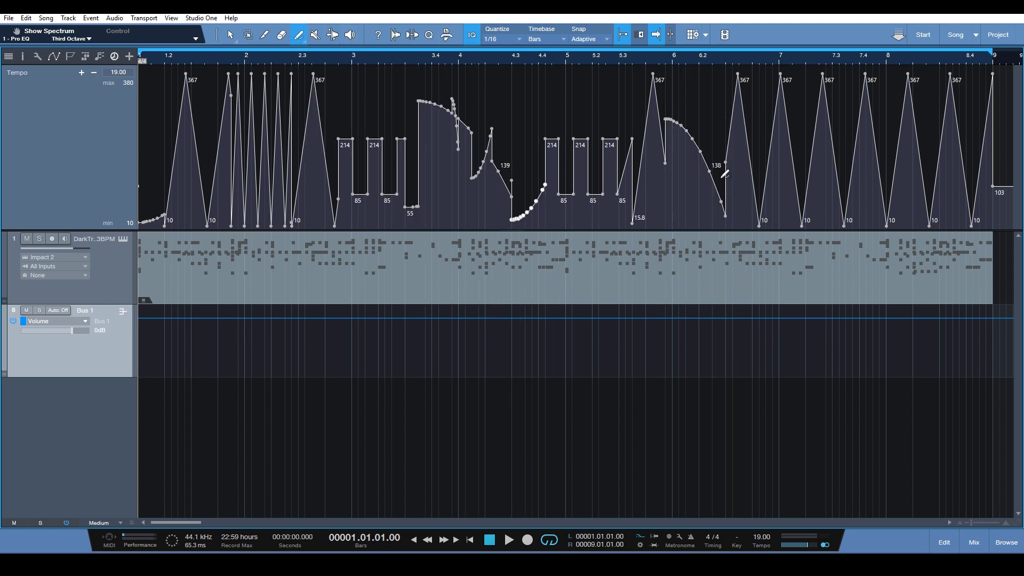
{"action": "mouse_move", "coordinate": [752, 135]}
{"action": "left_mouse_down"}
{"action": "mouse_move", "coordinate": [793, 170]}
{"action": "mouse_move", "coordinate": [886, 138]}
{"action": "mouse_move", "coordinate": [940, 143]}
{"action": "mouse_move", "coordinate": [946, 153]}
{"action": "left_mouse_up"}
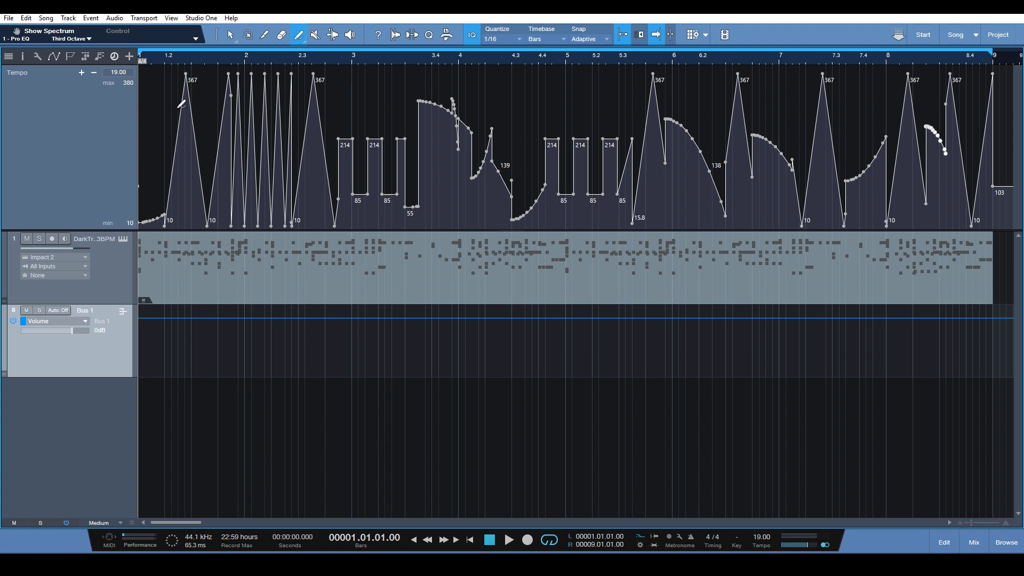
Play the drum loop from the song start against the mangled tempo curve.
{"action": "key", "text": "space"}
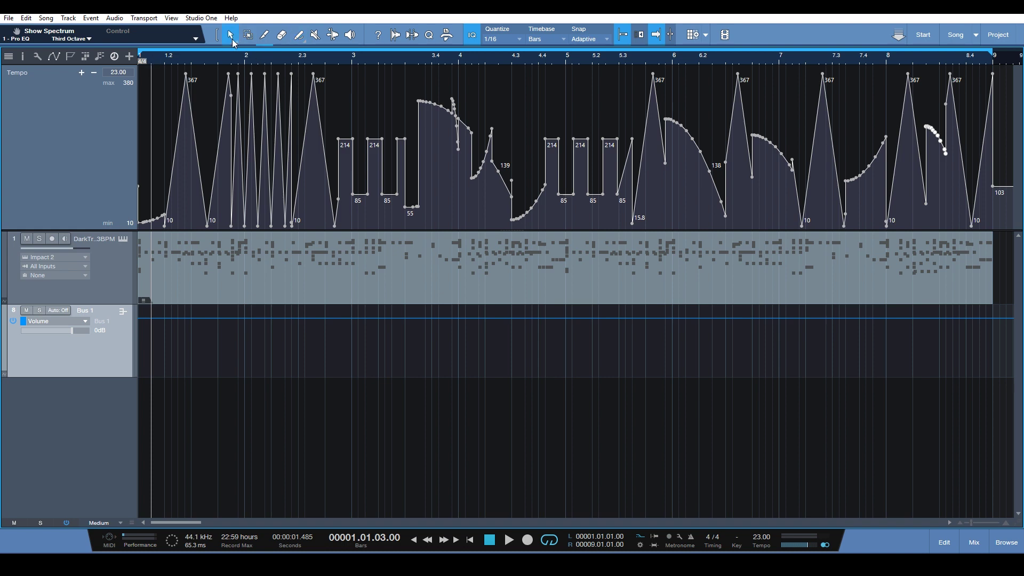
{"action": "scroll", "coordinate": [155, 60], "scroll_direction": "up", "scroll_amount": 6}
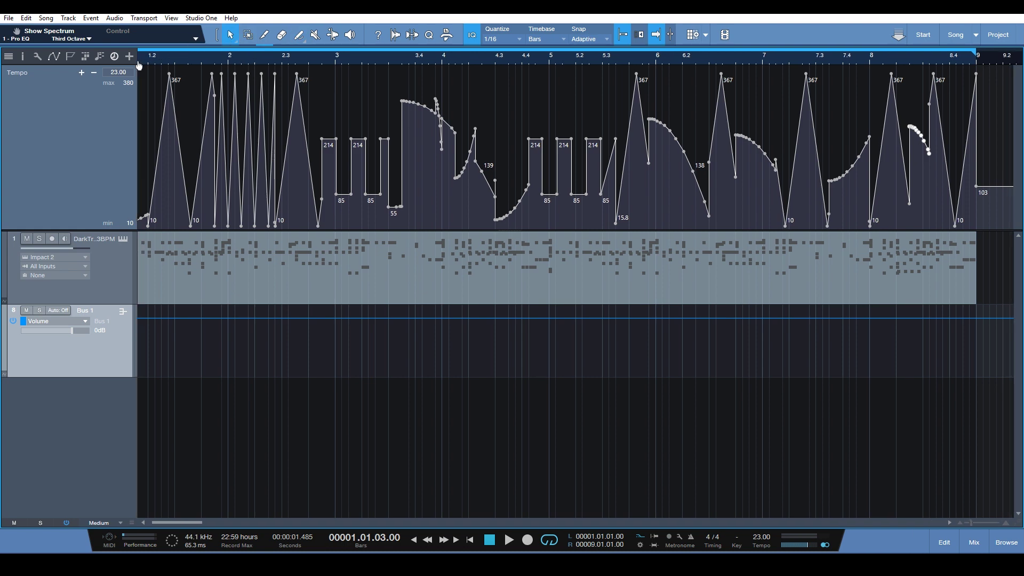
{"action": "scroll", "coordinate": [143, 60], "scroll_direction": "down", "scroll_amount": 7}
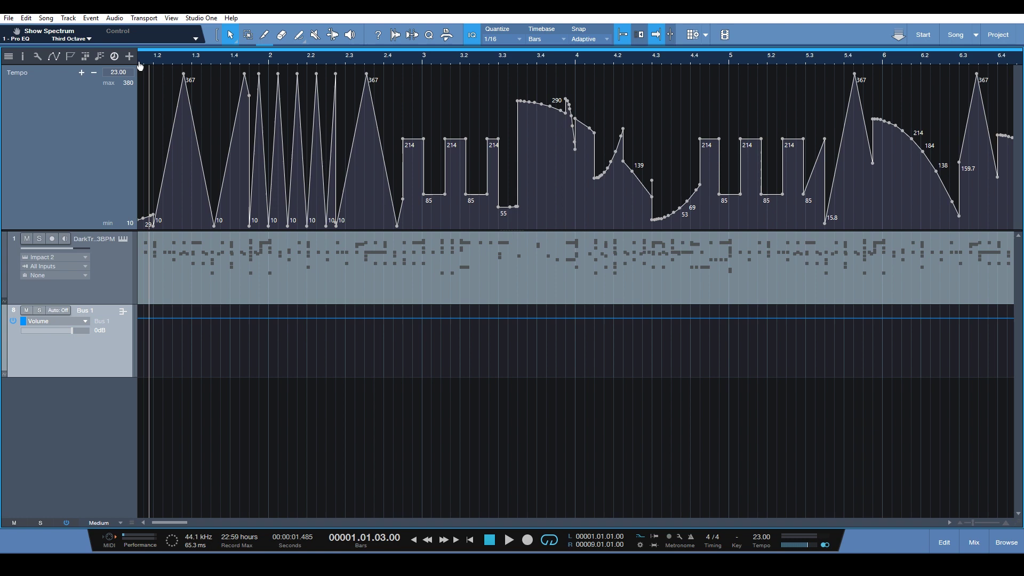
{"action": "scroll", "coordinate": [143, 60], "scroll_direction": "up", "scroll_amount": 1}
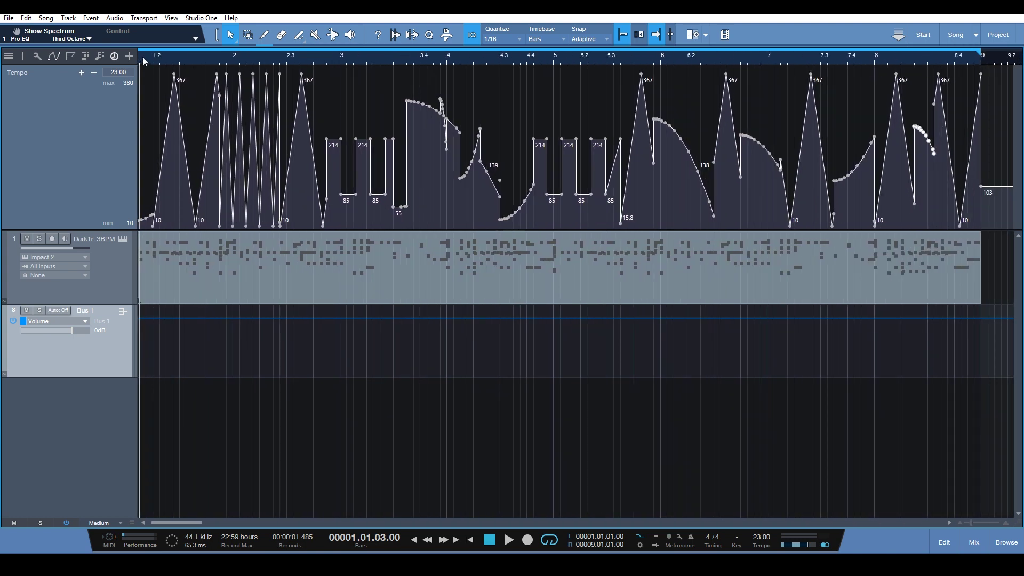
{"action": "key", "text": "Home"}
{"action": "key", "text": "space"}
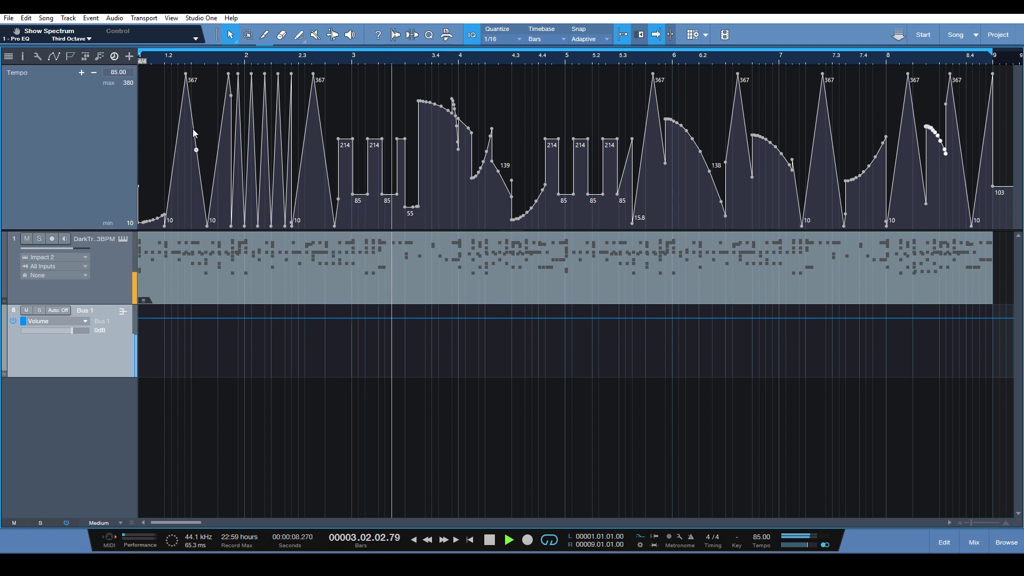
Delete the stray tempo point on the first triangle and stop playback.
{"action": "left_click_drag", "start_coordinate": [193, 133], "coordinate": [175, 138]}
{"action": "key", "text": "Delete"}
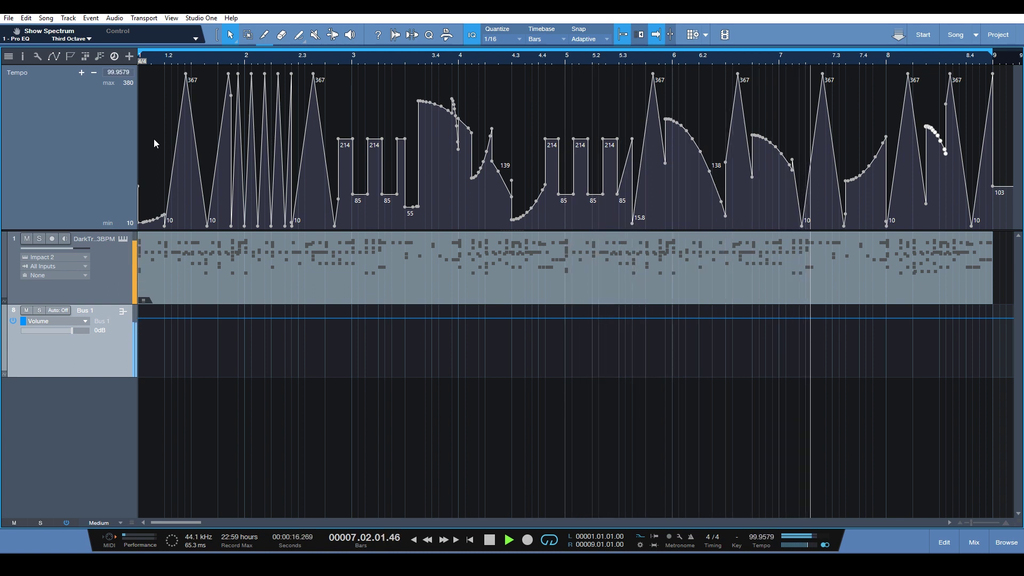
{"action": "key", "text": "space"}
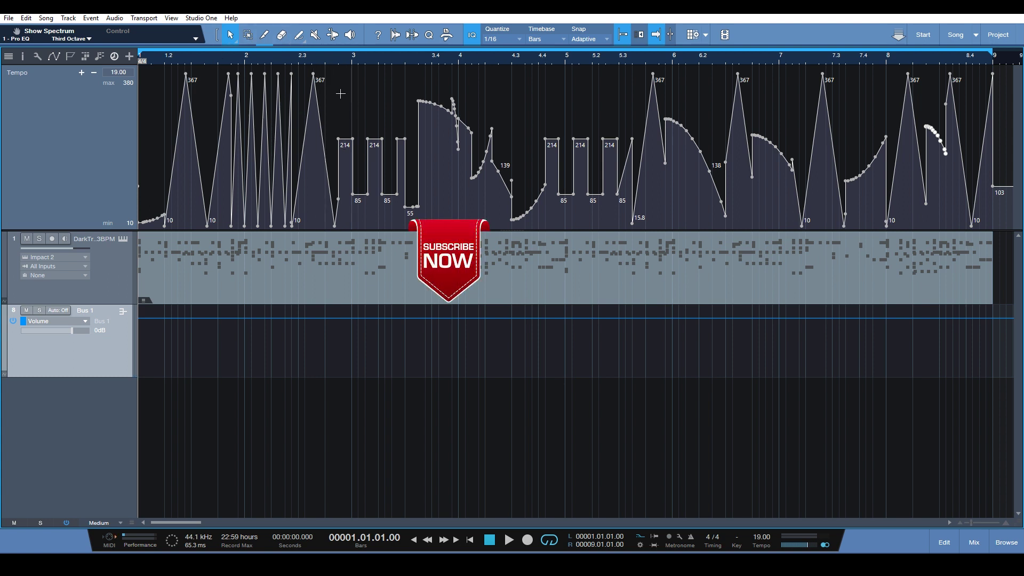
Rescale the bar 2–4.4 tempo section flatter and squash the bars 6–7 section downward.
{"action": "left_click_drag", "start_coordinate": [340, 94], "coordinate": [476, 203]}
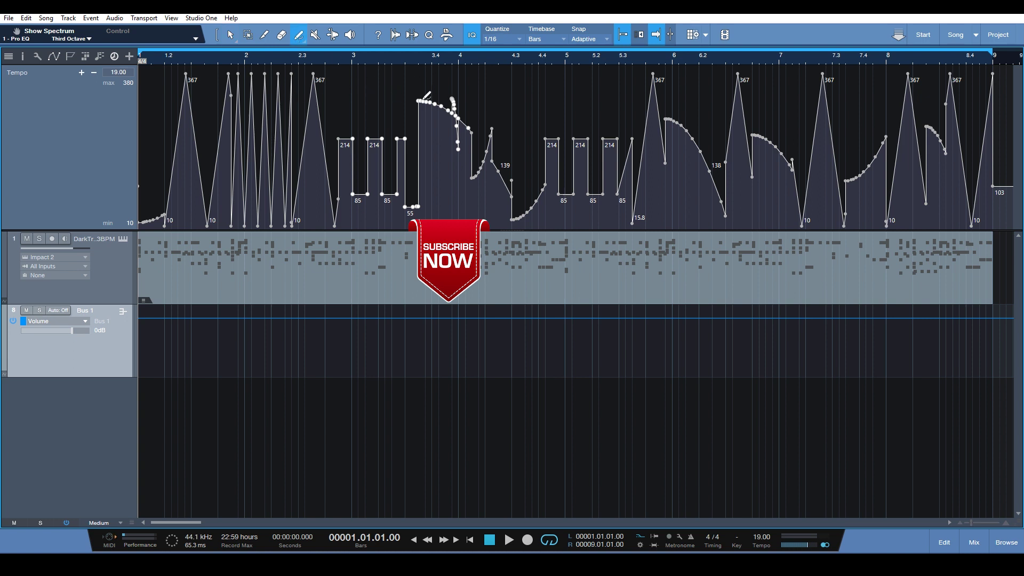
{"action": "left_click_drag", "start_coordinate": [542, 92], "coordinate": [258, 133]}
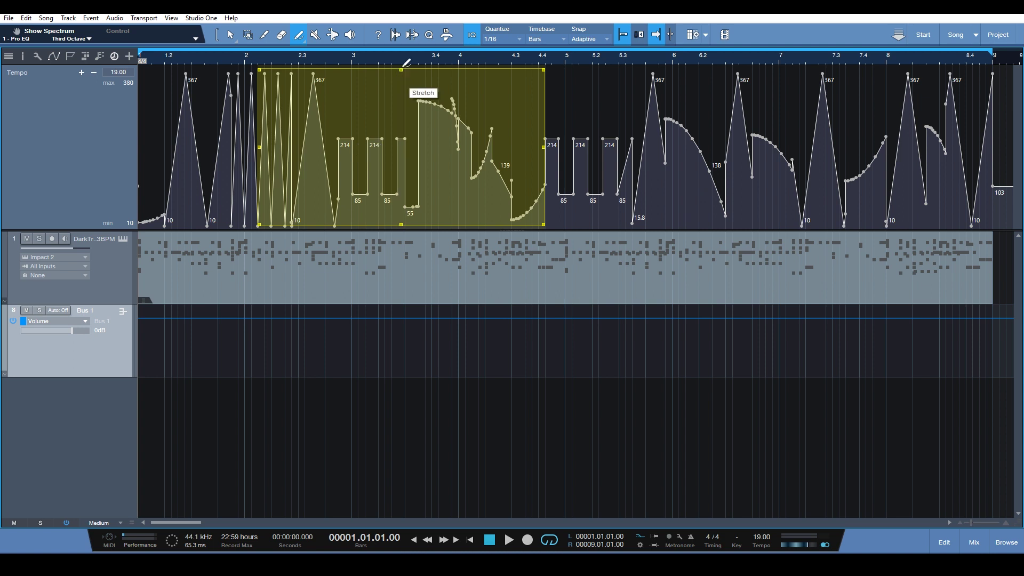
{"action": "key", "text": "alt"}
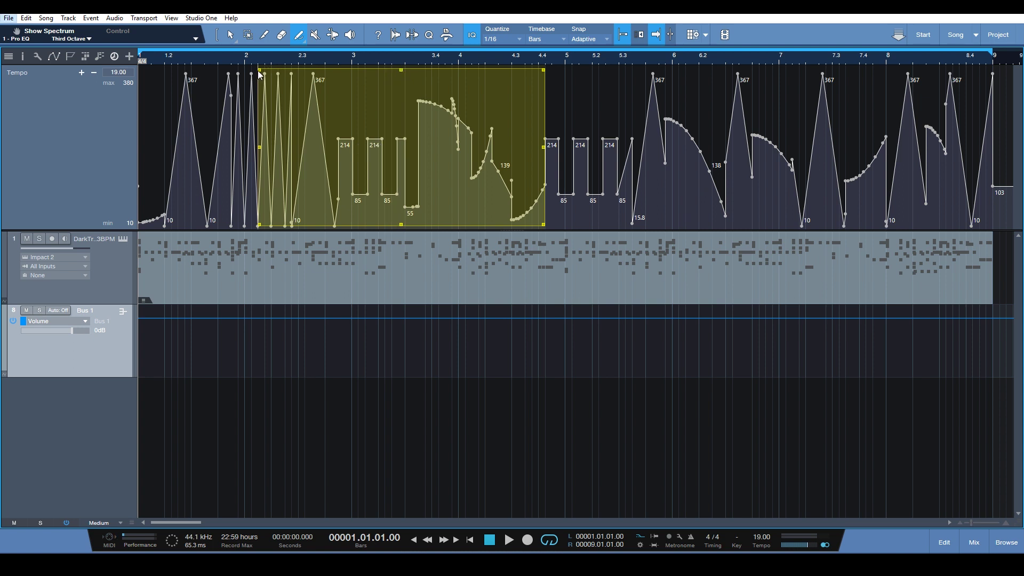
{"action": "left_click_drag", "start_coordinate": [259, 70], "coordinate": [259, 116]}
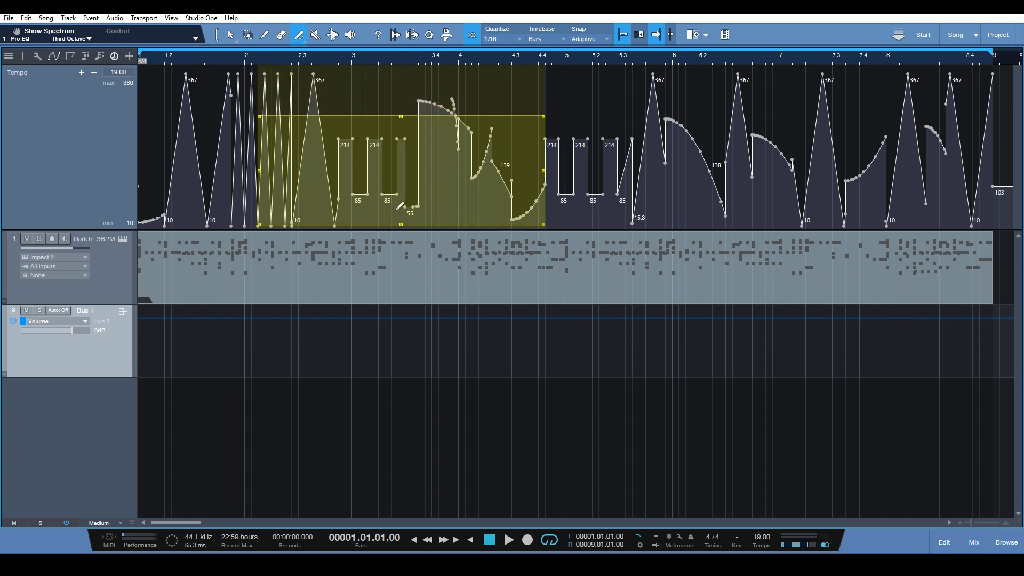
{"action": "left_click_drag", "start_coordinate": [402, 225], "coordinate": [401, 183]}
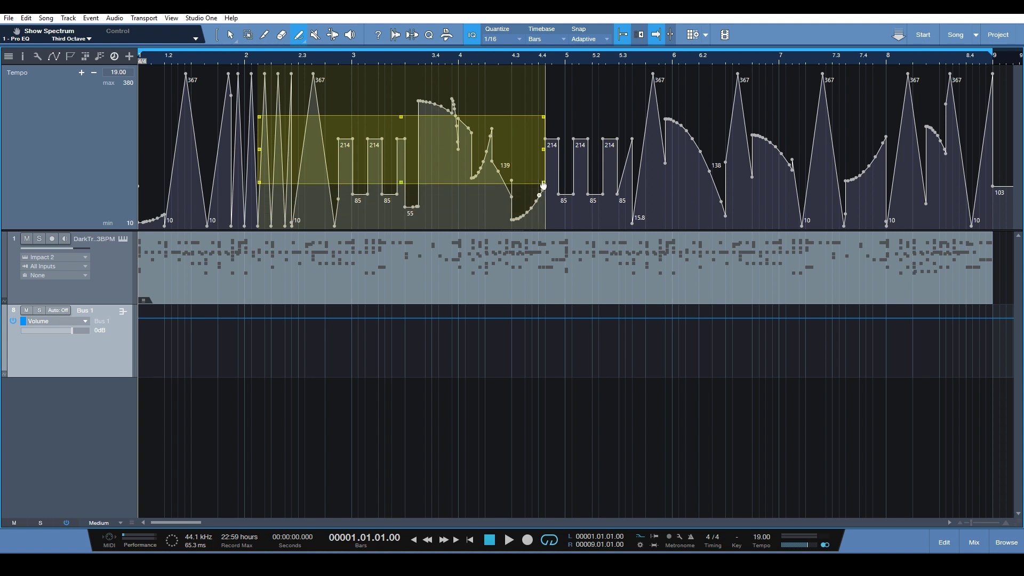
{"action": "left_click_drag", "start_coordinate": [544, 149], "coordinate": [586, 77]}
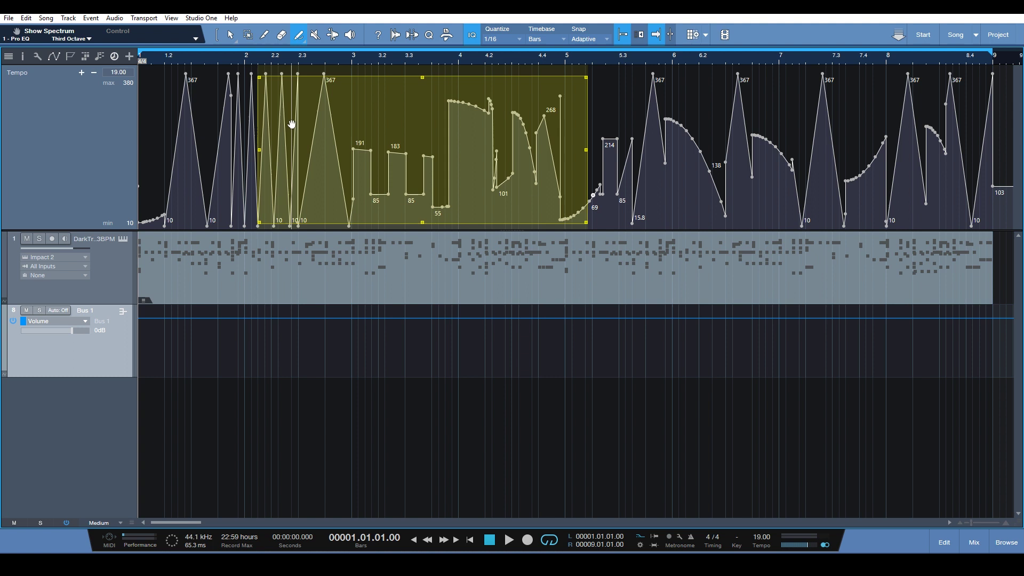
{"action": "left_click_drag", "start_coordinate": [264, 80], "coordinate": [248, 242]}
{"action": "key", "text": "ctrl+z"}
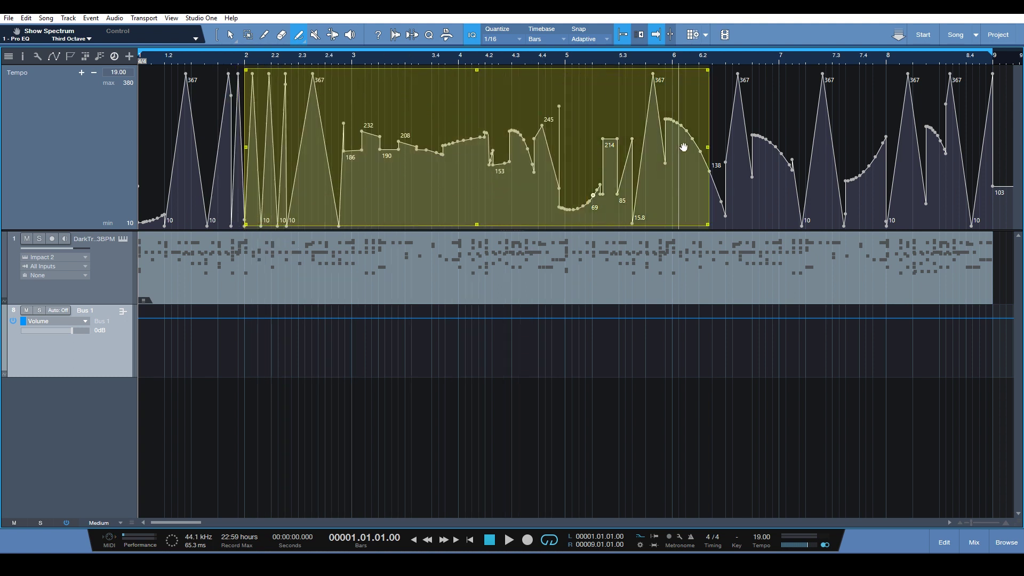
{"action": "left_click_drag", "start_coordinate": [810, 104], "coordinate": [681, 228]}
{"action": "left_click_drag", "start_coordinate": [695, 69], "coordinate": [824, 69]}
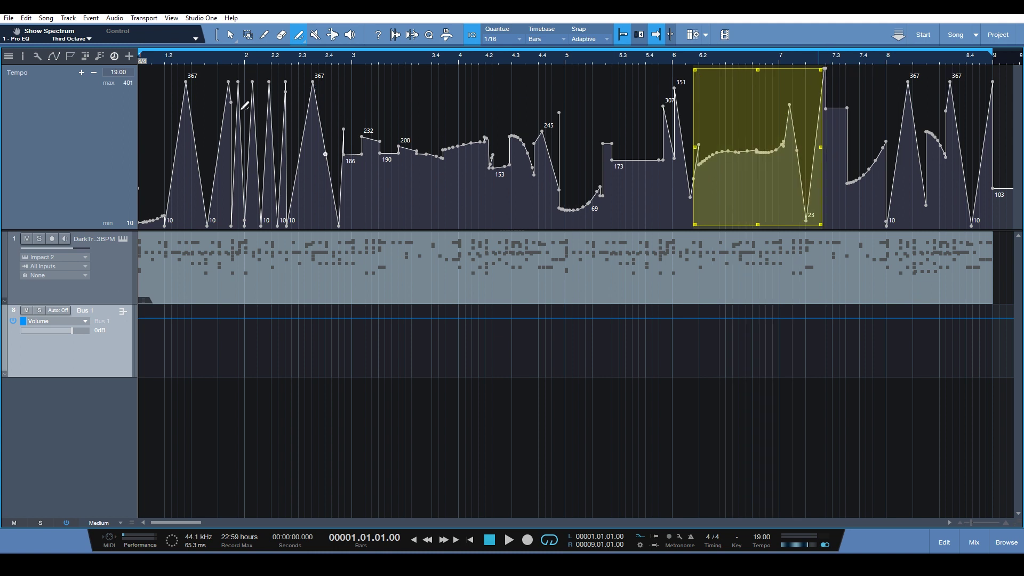
Stretch and flatten the opening tempo section, then paint a high plateau at the song start.
{"action": "left_click_drag", "start_coordinate": [199, 103], "coordinate": [186, 160]}
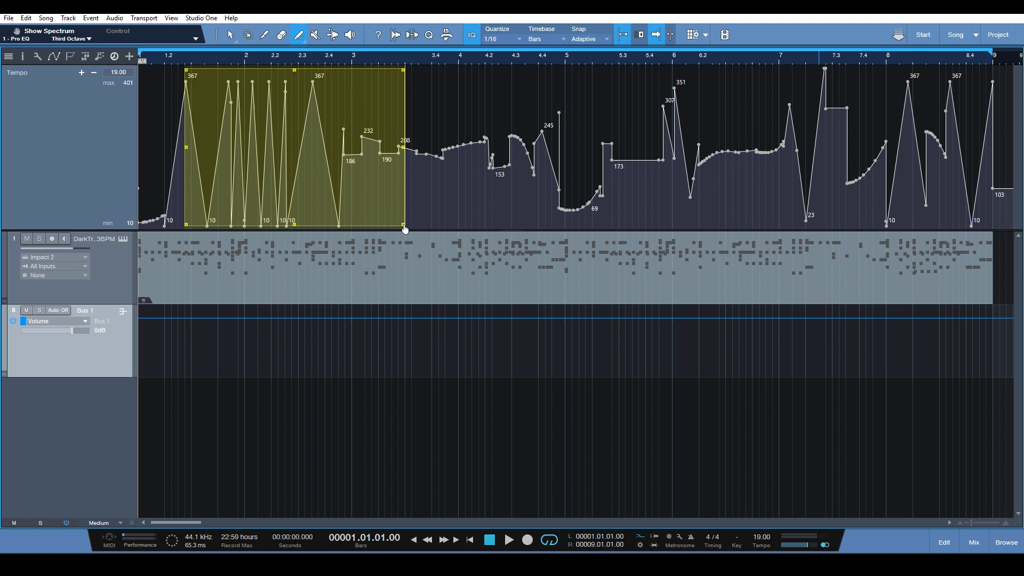
{"action": "left_click_drag", "start_coordinate": [404, 229], "coordinate": [566, 225]}
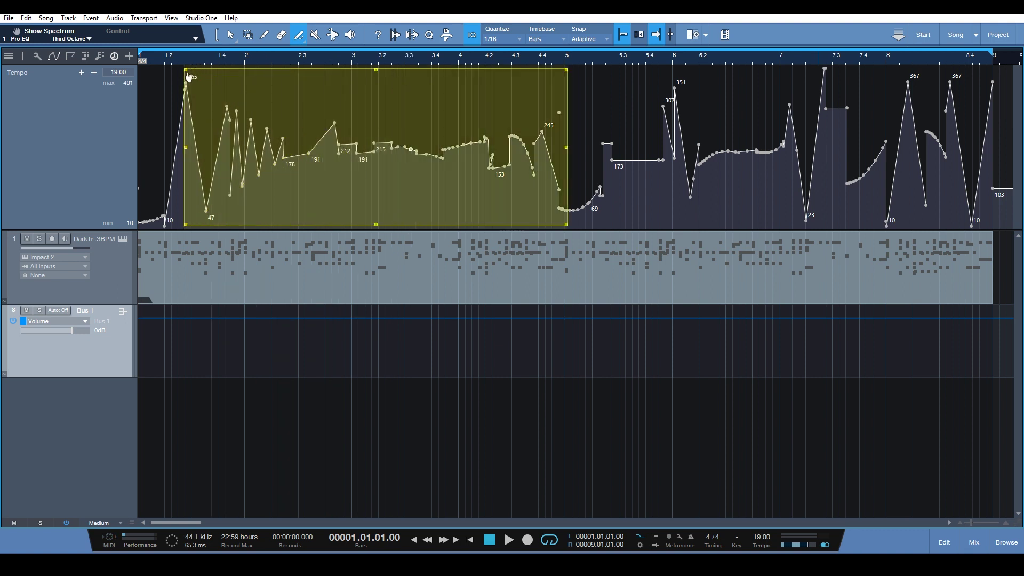
{"action": "left_click_drag", "start_coordinate": [188, 77], "coordinate": [231, 192]}
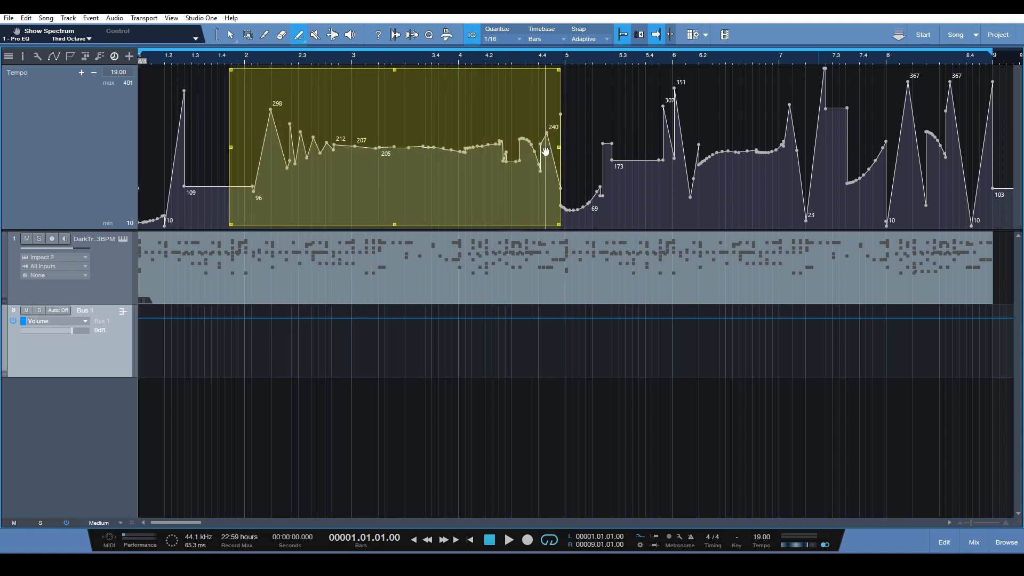
{"action": "left_click", "coordinate": [183, 114]}
{"action": "left_click_drag", "start_coordinate": [151, 116], "coordinate": [171, 120]}
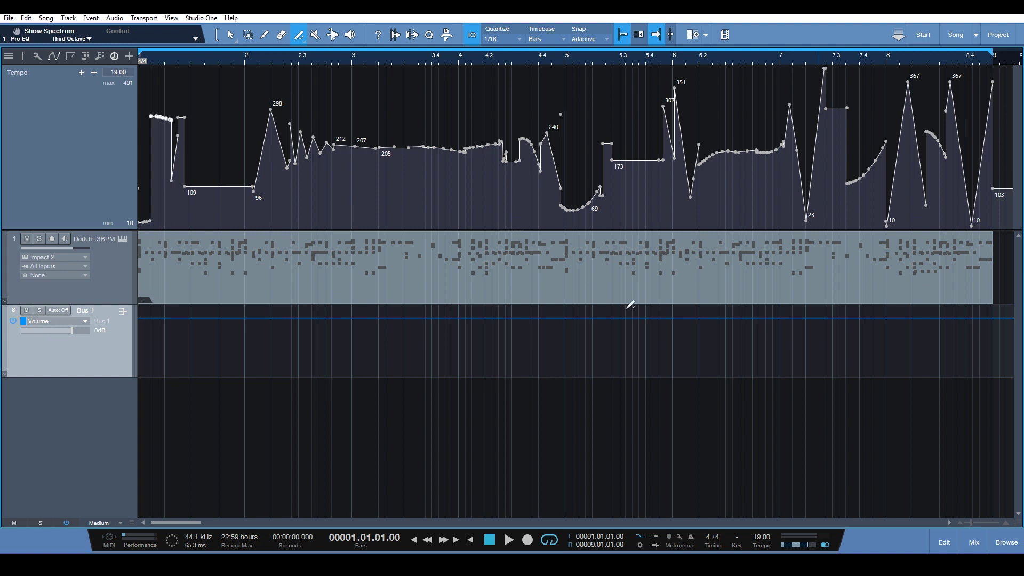
{"action": "key", "text": "space"}
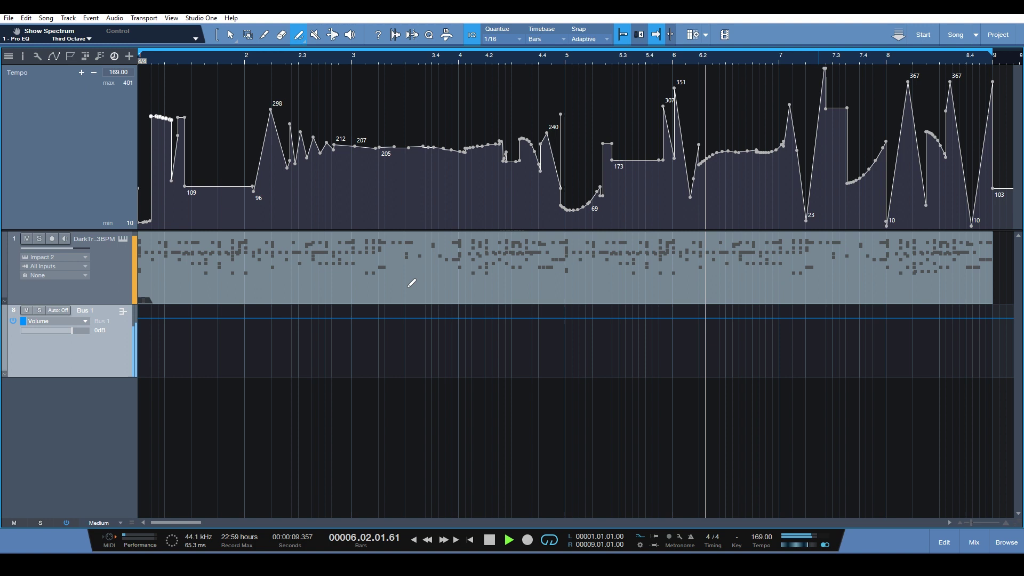
{"action": "key", "text": "space"}
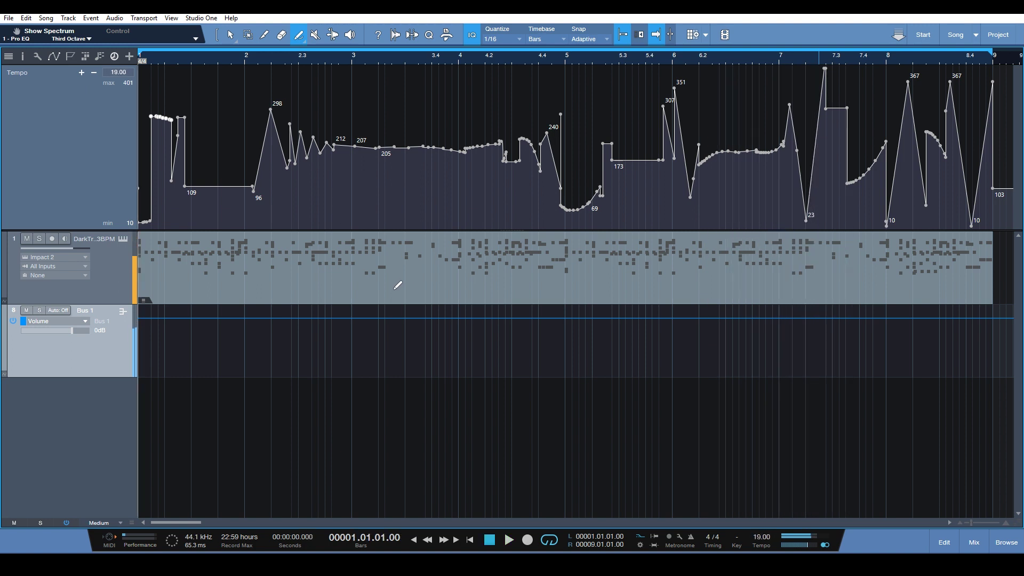